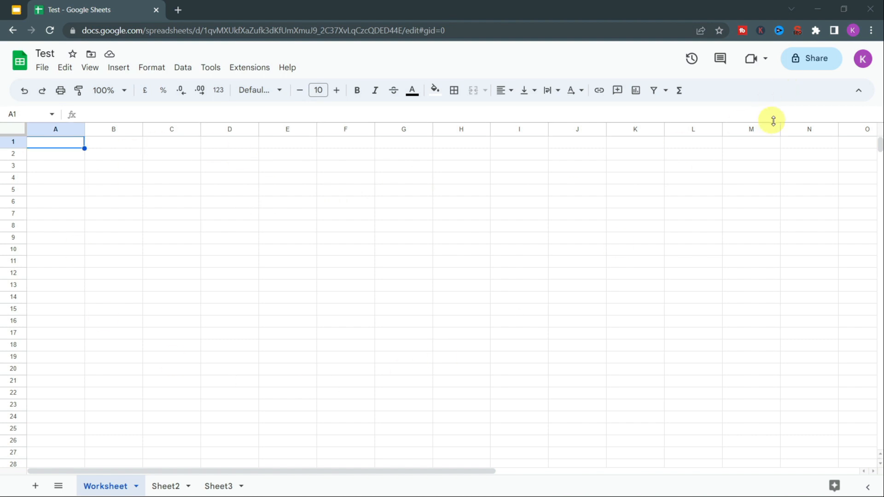
click(804, 63)
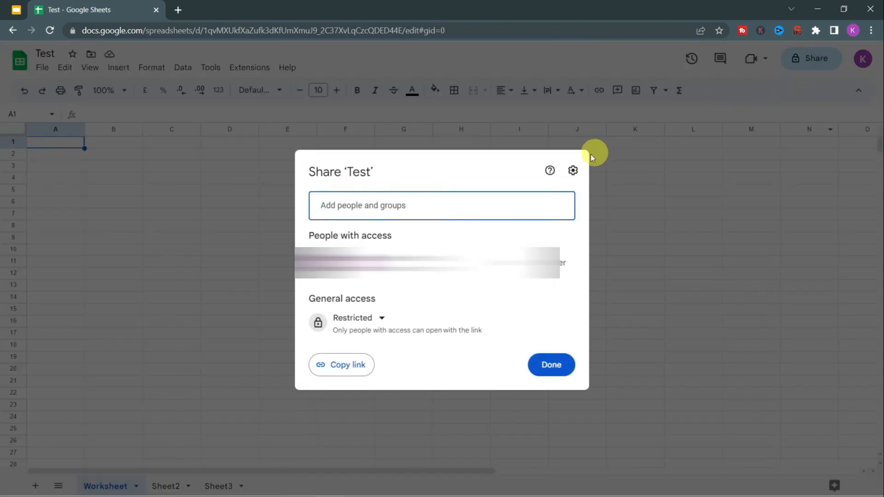
click(629, 227)
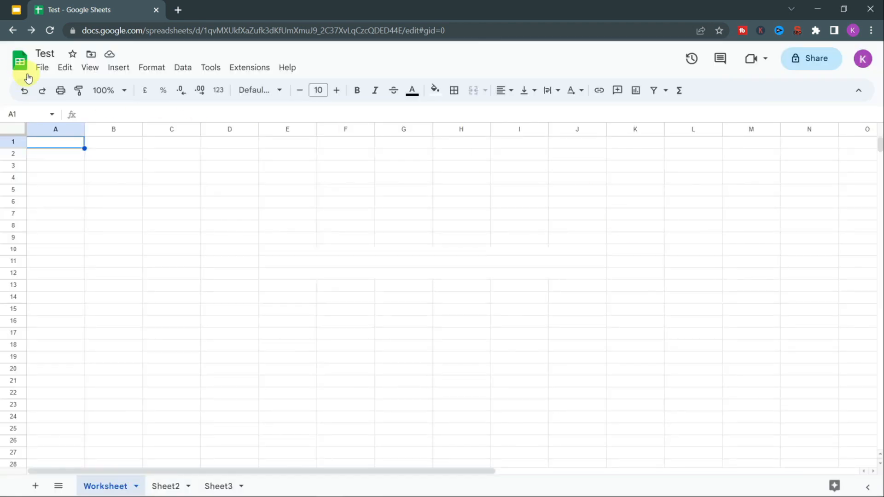
click(42, 67)
mouse_move(93, 168)
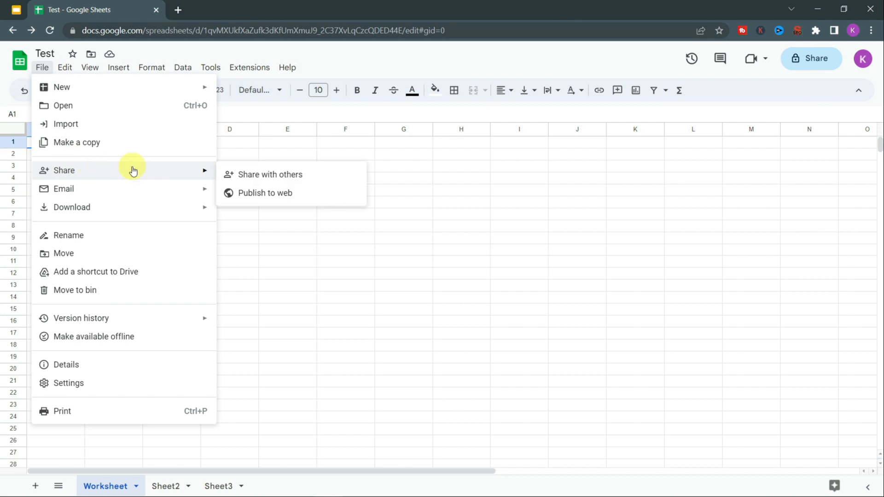
click(551, 169)
- Open sharing for the Test spreadsheet, copy the recipient's e-mail address from their Gmail account, and add it as a person to share with
click(815, 68)
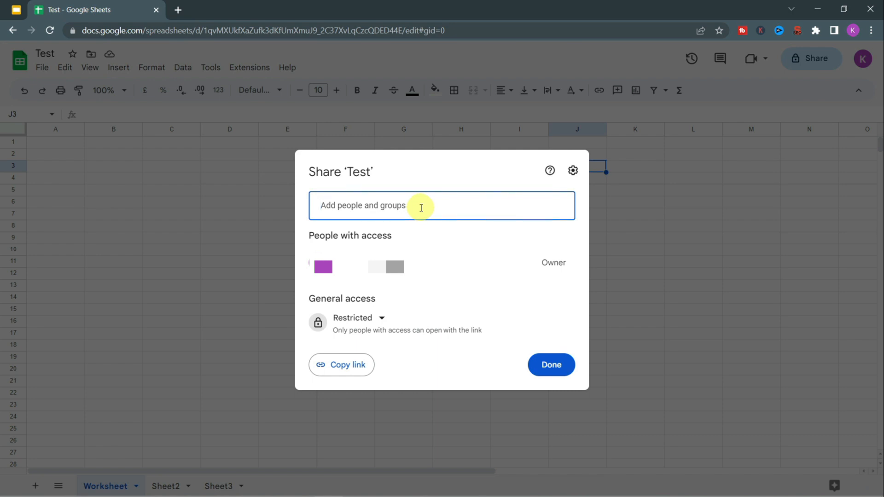
mouse_move(304, 495)
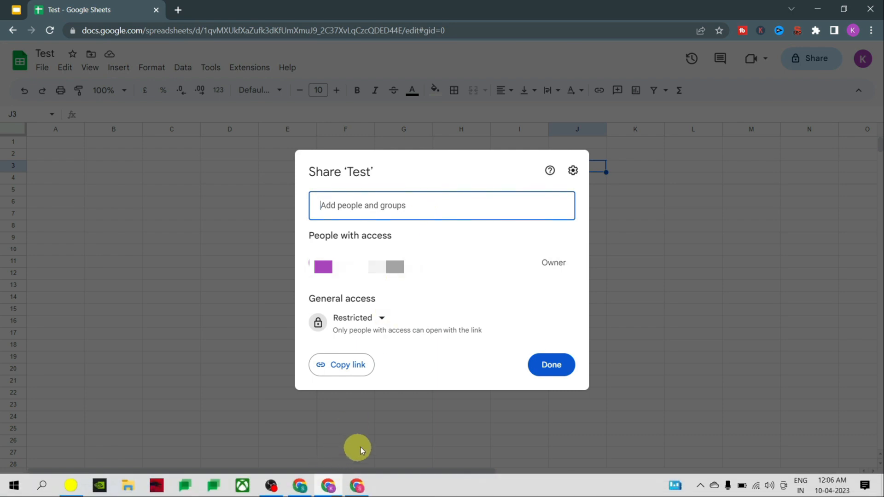
click(357, 490)
click(864, 78)
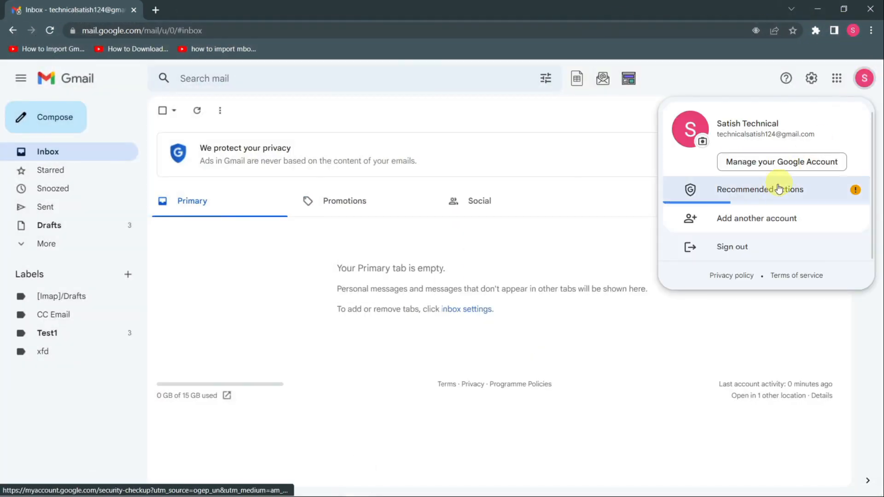
drag(816, 134, 718, 135)
right_click(718, 135)
click(727, 142)
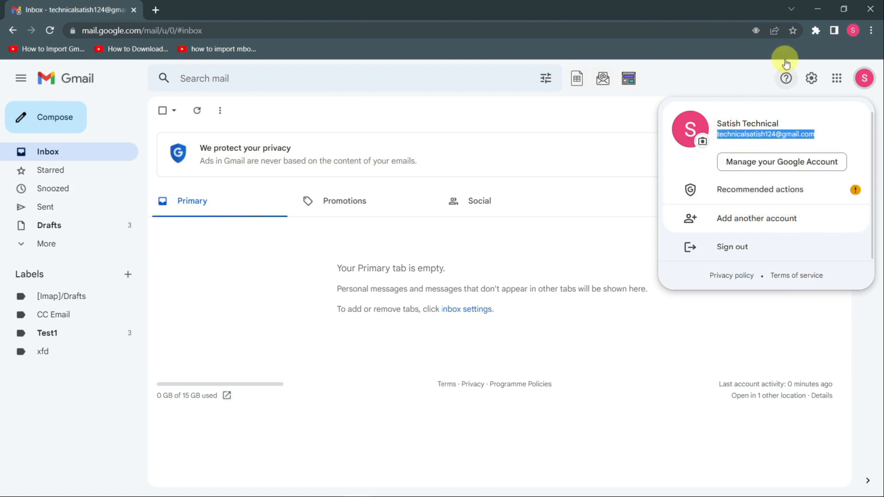
click(818, 8)
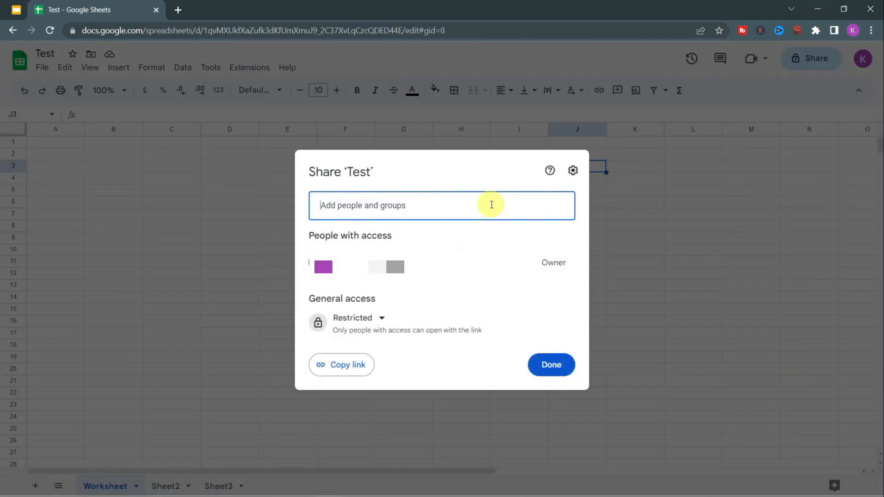
key(ctrl+v)
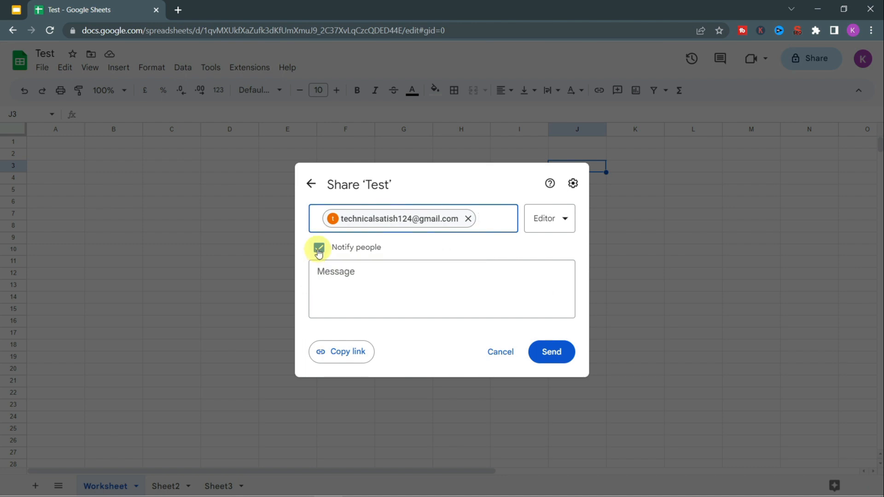
- Try the invitation with Notify people turned off and on again, and review the Viewer, Commenter and Editor roles
click(319, 251)
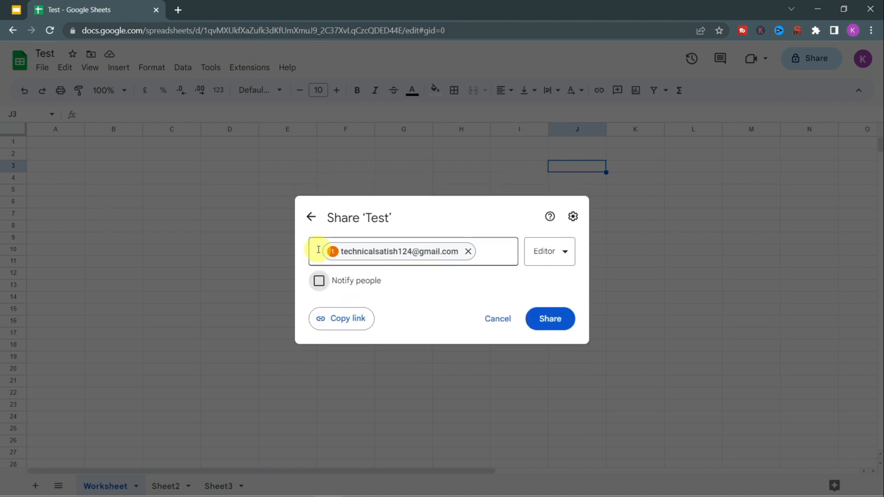
click(319, 282)
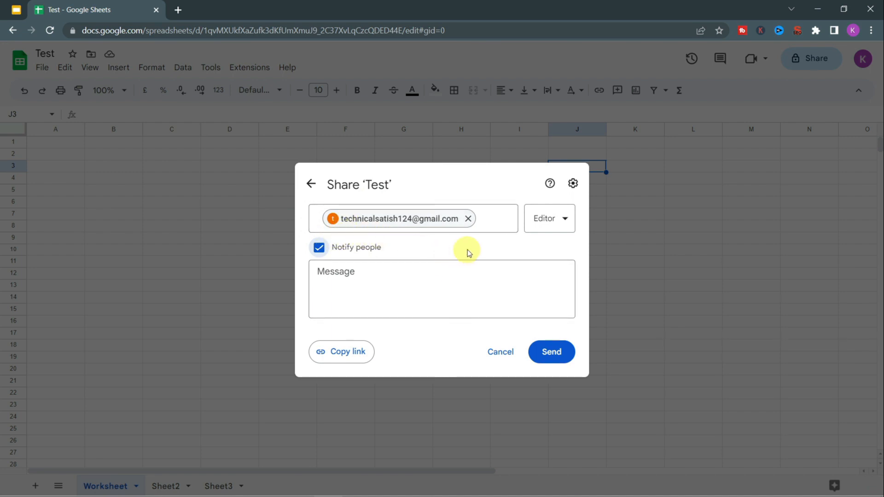
click(561, 226)
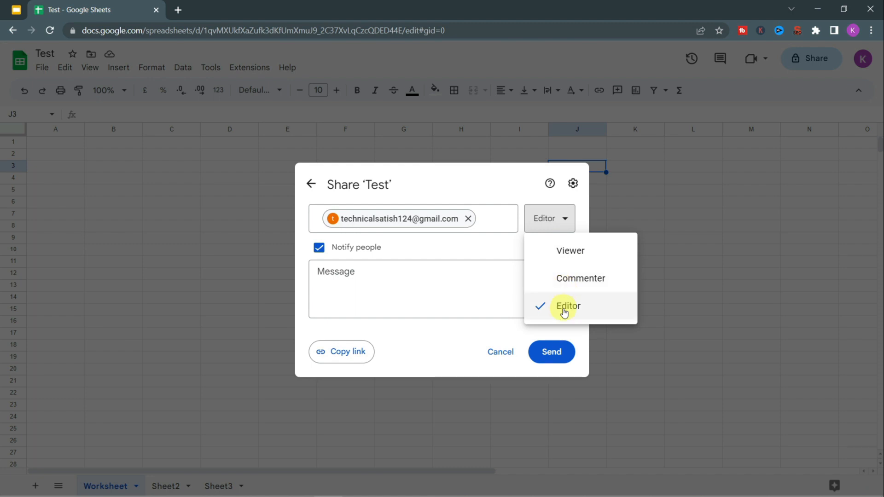
click(513, 253)
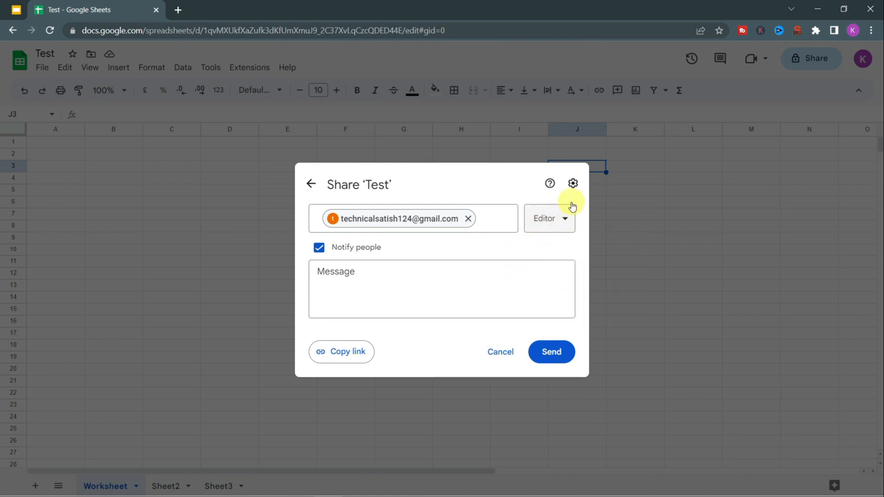
- Review the sharing settings for Test, trying the option that editors can change permissions and share turned off and on again
click(574, 183)
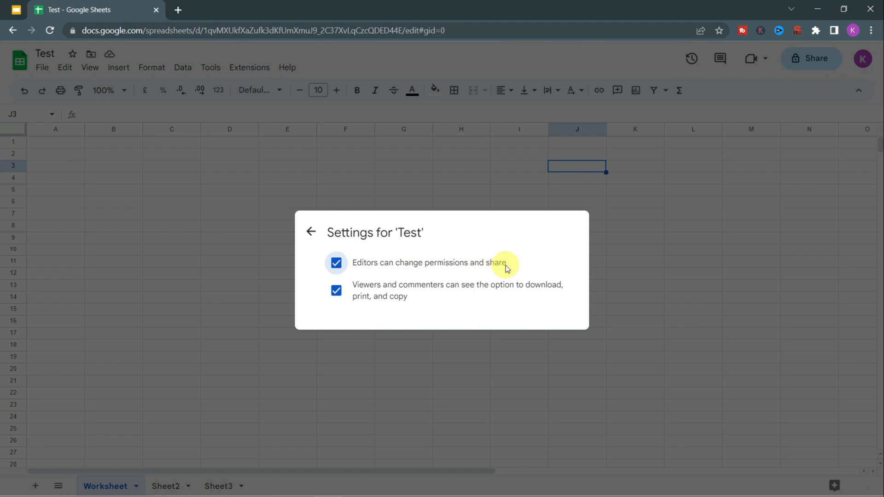
click(311, 232)
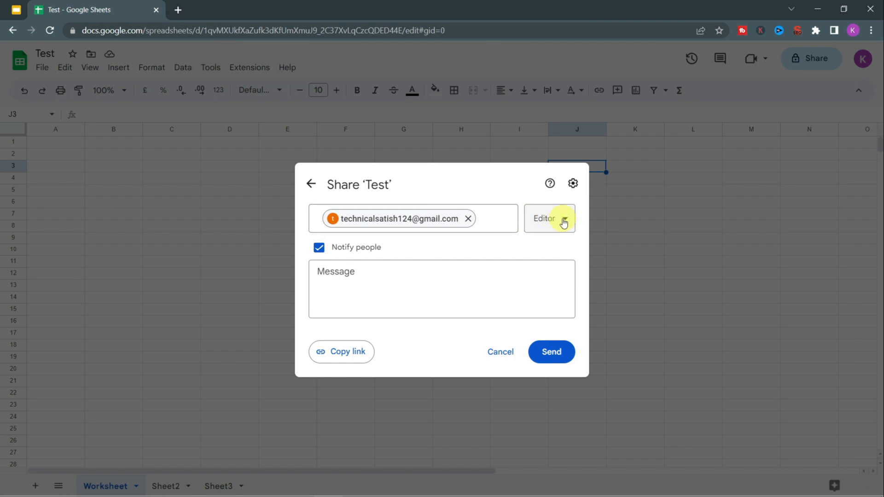
click(572, 185)
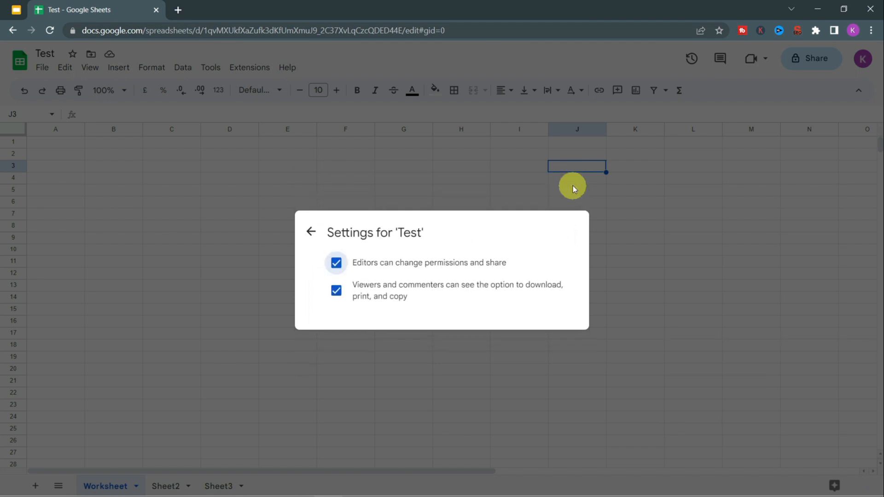
click(337, 263)
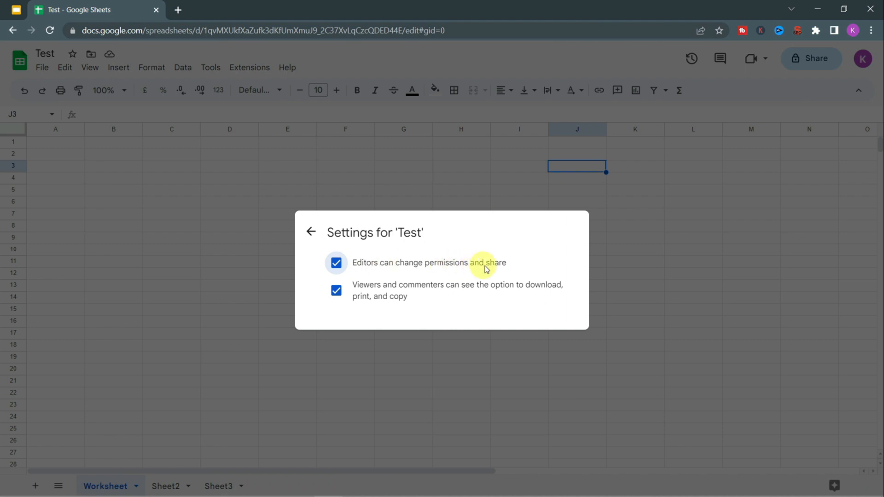
double_click(502, 263)
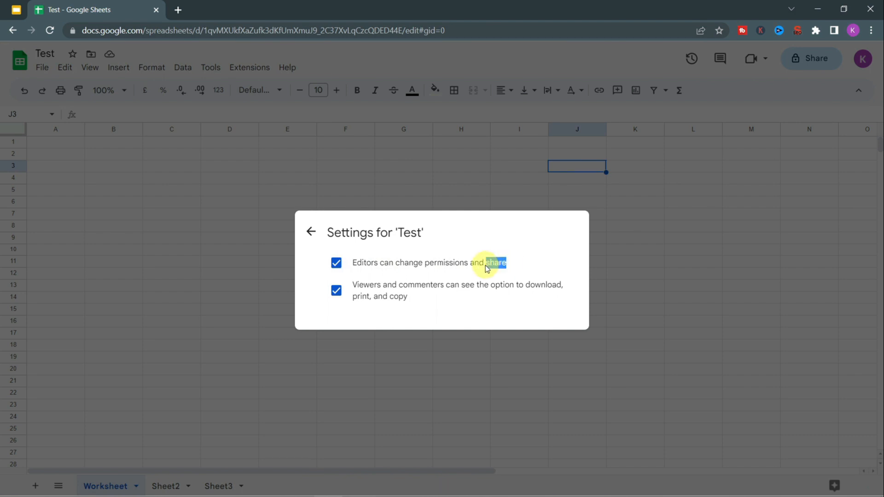
click(421, 265)
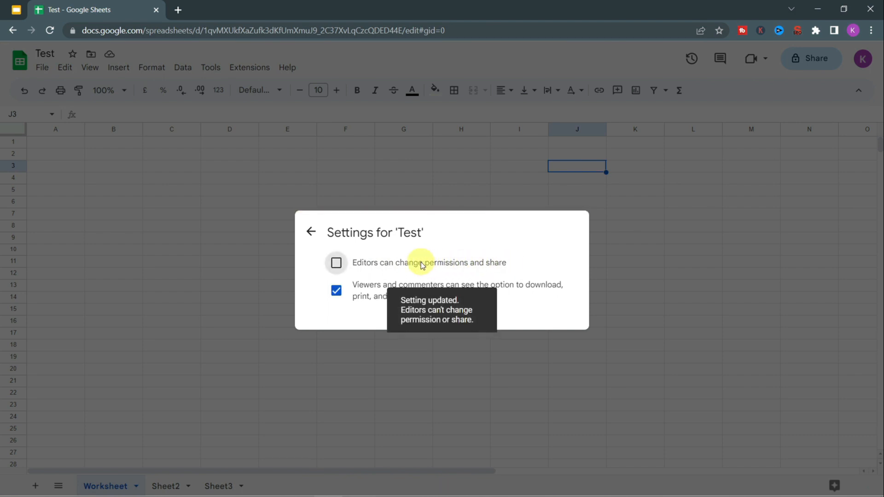
click(422, 265)
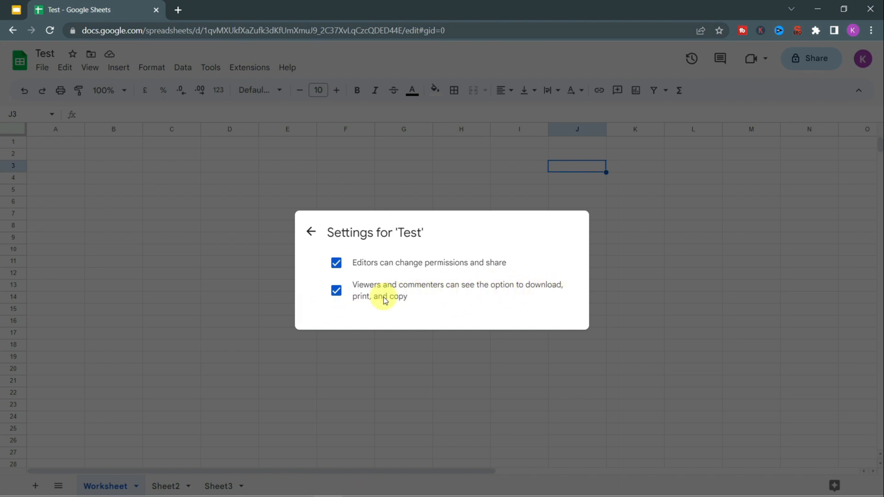
- Return from the sharing settings and send the invitation with Editor access and Notify people enabled
click(311, 232)
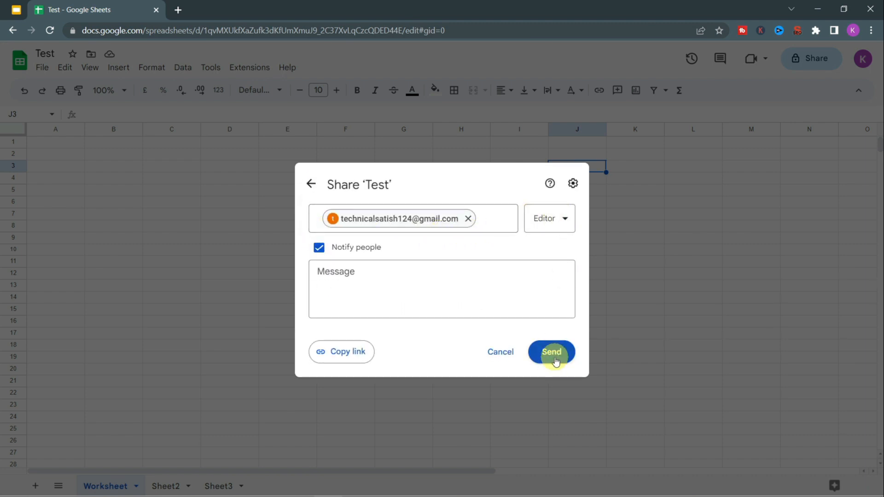
click(555, 357)
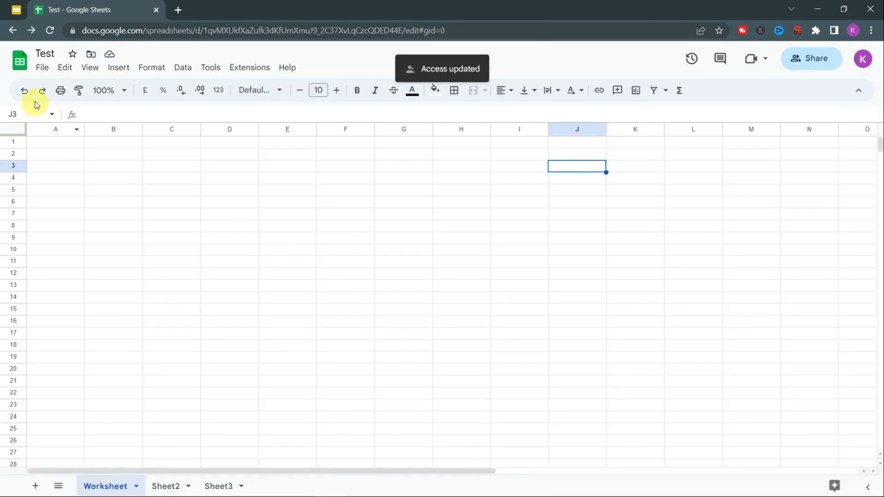
click(44, 68)
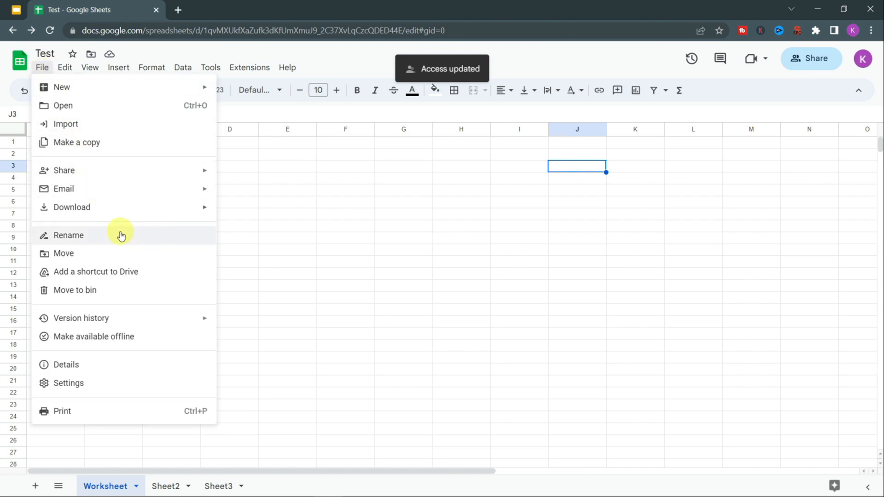
mouse_move(143, 218)
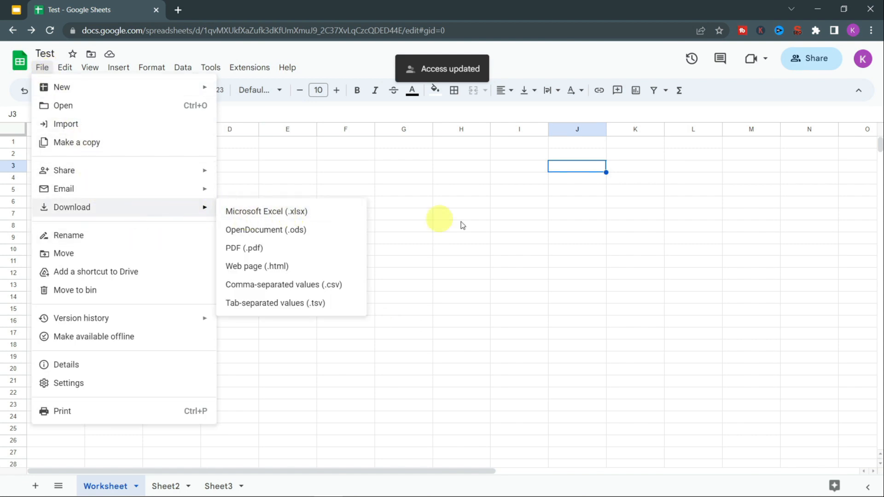
click(529, 271)
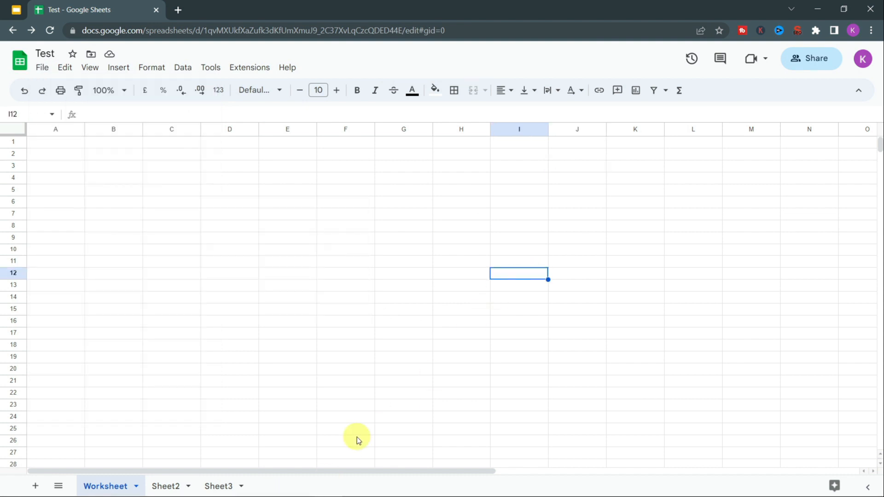
- Switch to the recipient's Gmail, open the "Spreadsheet shared with you: 'Test'" message, and open the shared spreadsheet from it
key(alt+Tab)
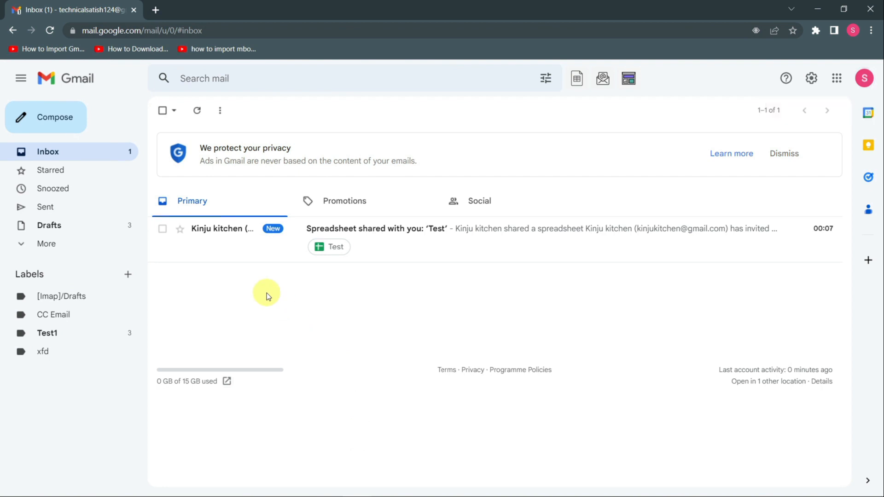
click(380, 235)
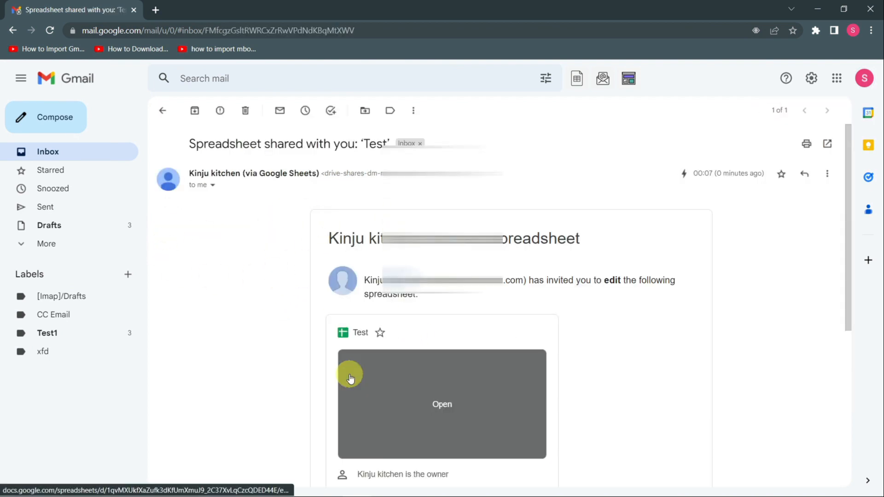
scroll(361, 352, down, 1)
scroll(362, 355, down, 1)
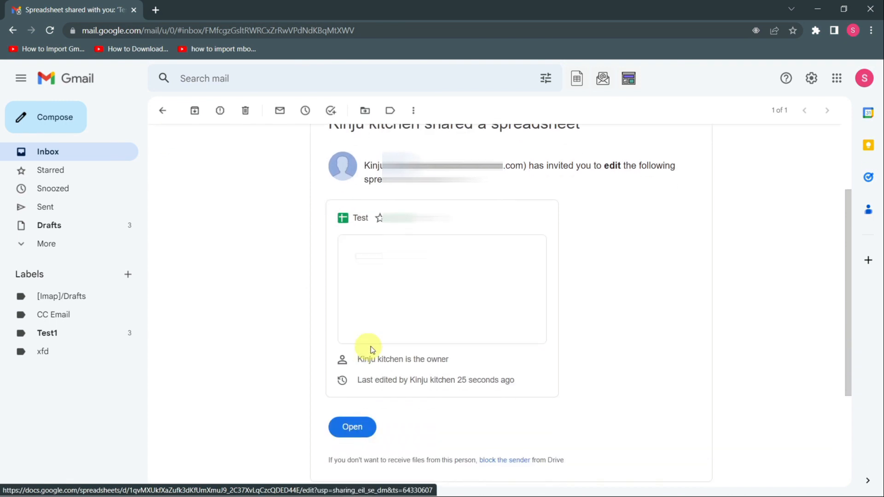
click(350, 426)
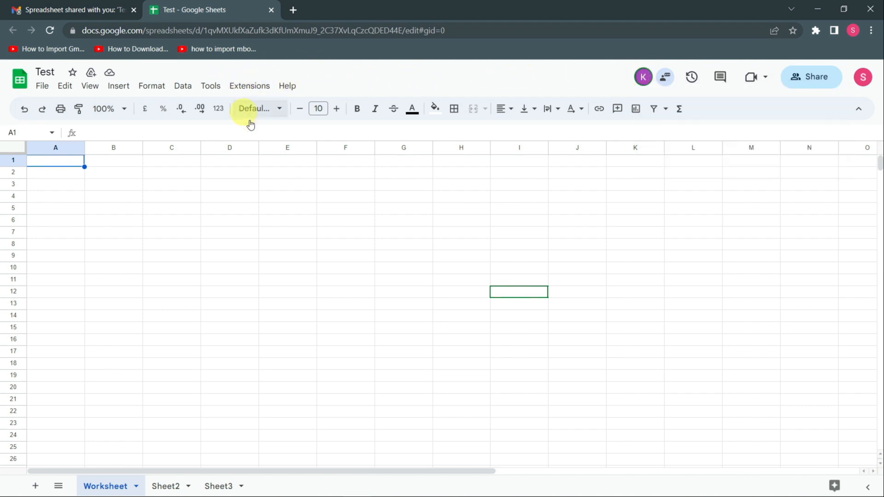
- Enter "svd" in cell E11 of Worksheet and "zxczdc" in cell G13 of Sheet2
click(316, 279)
text(svd)
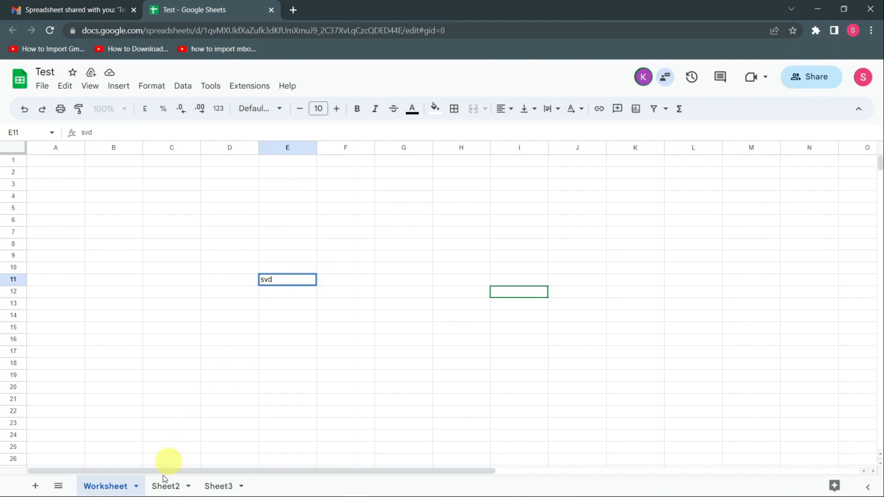
mouse_move(166, 494)
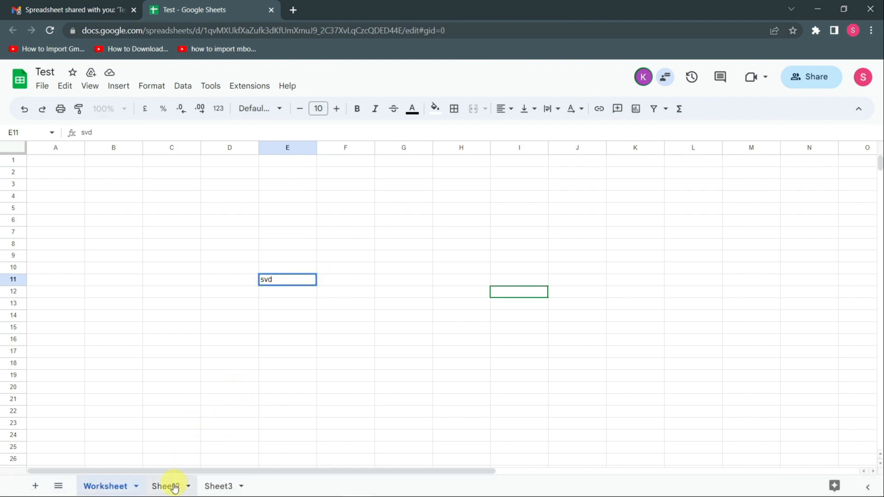
click(172, 487)
click(424, 305)
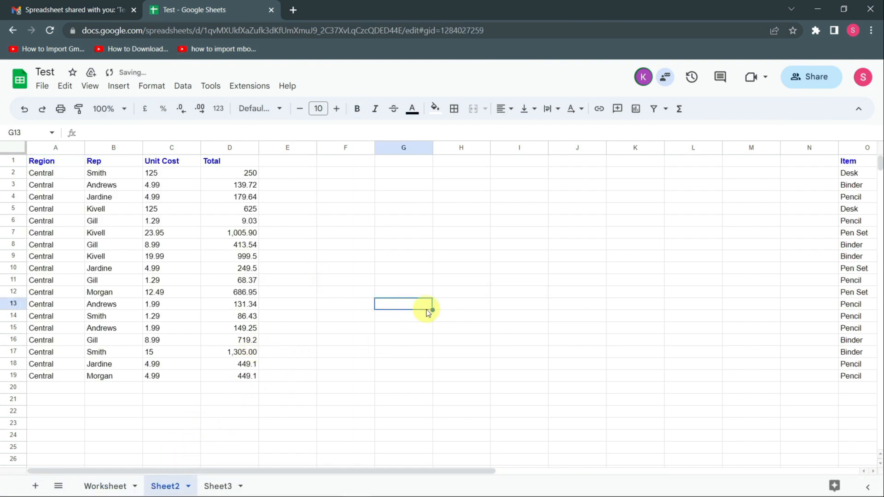
text(zxczdc)
click(397, 247)
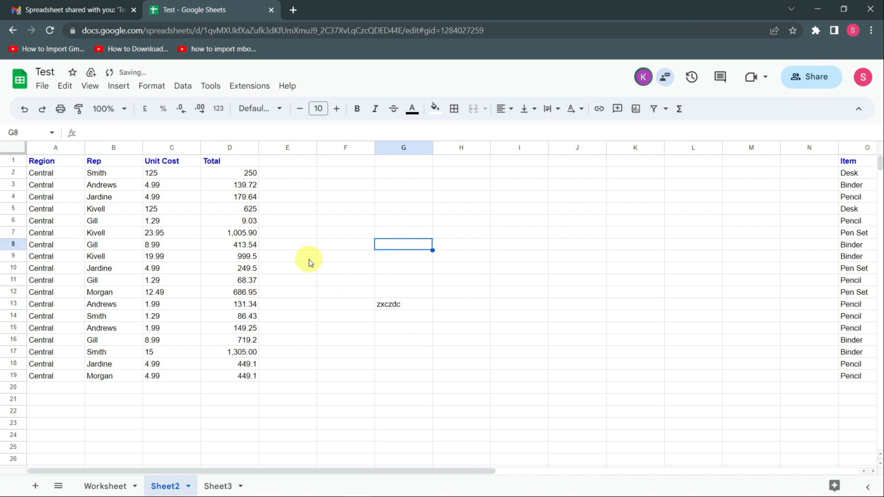
- Change the Total value in cell D8 of Sheet2 to 41
click(244, 248)
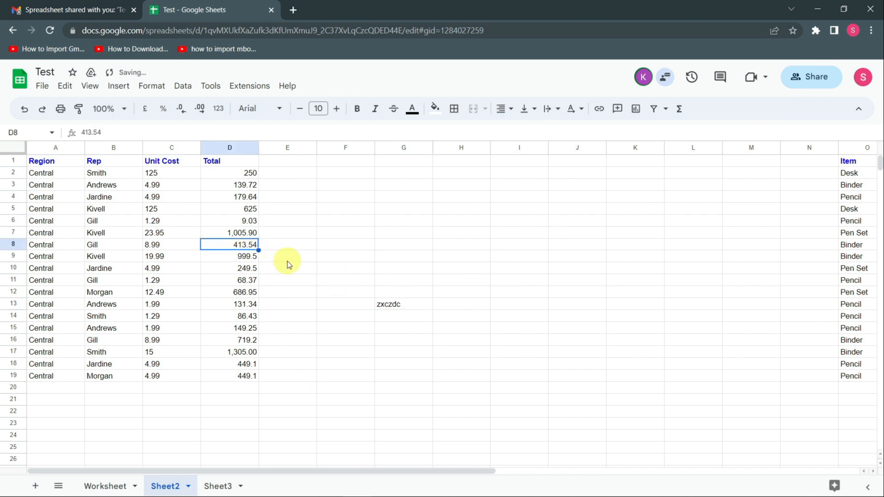
key(Return)
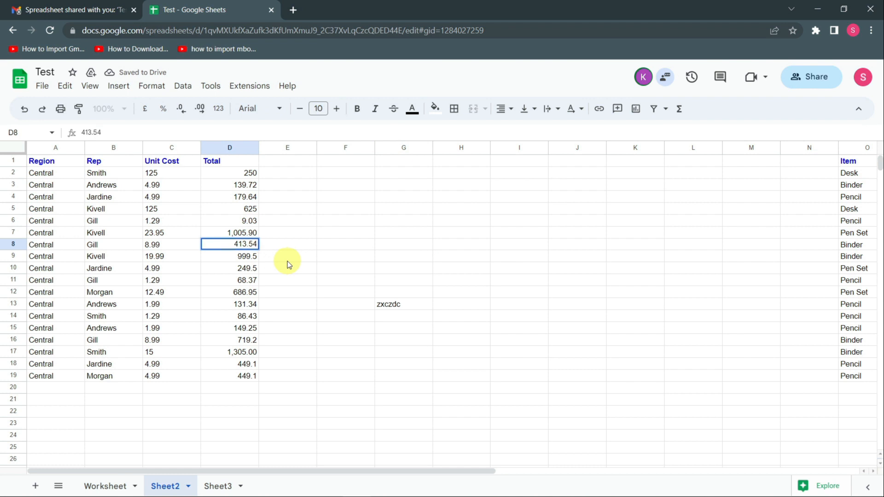
key(BackSpace)
key(BackSpace)
key(BackSpace)
key(BackSpace)
click(287, 261)
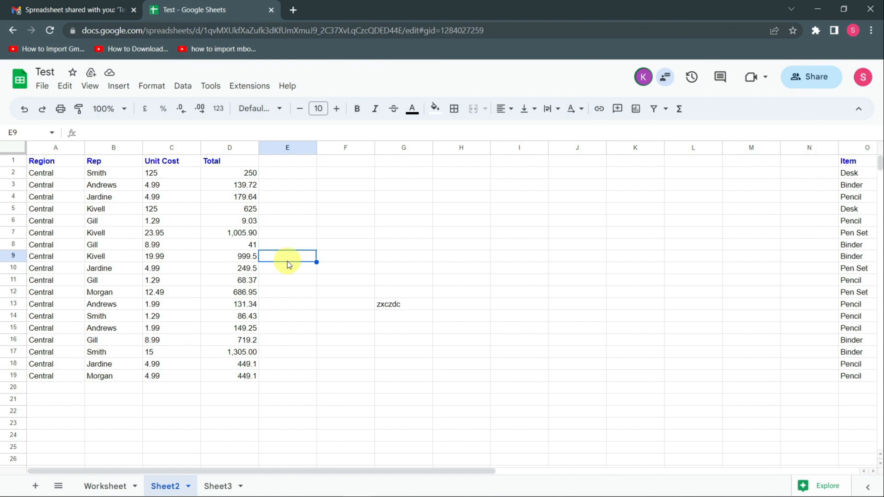
- Switch to the owner's window, change the recipient's access to Test from Editor to Viewer, and save the change
key(alt+Tab)
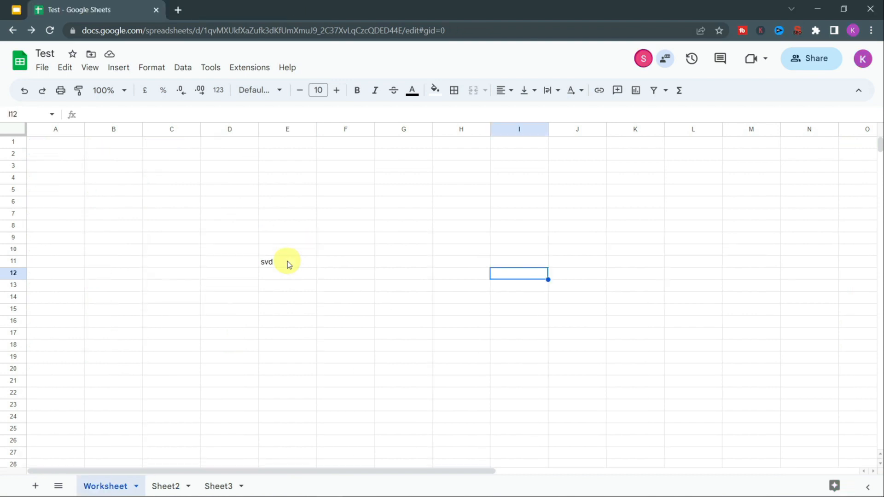
click(801, 65)
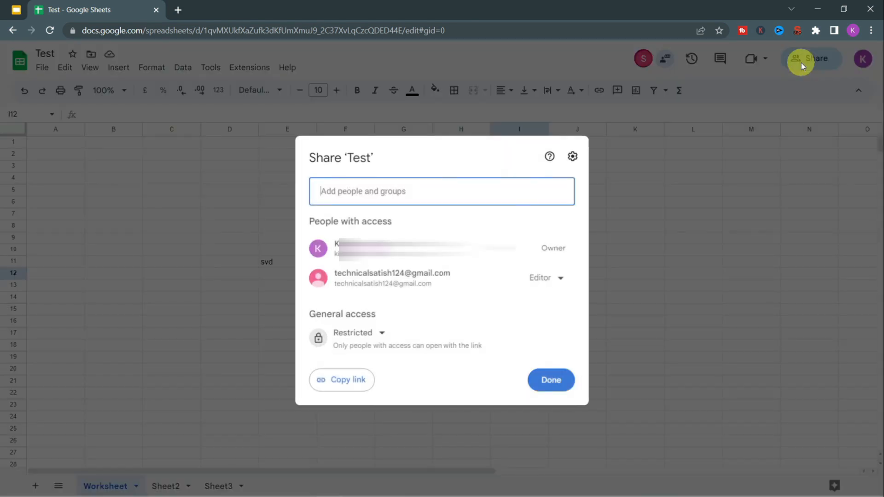
click(562, 278)
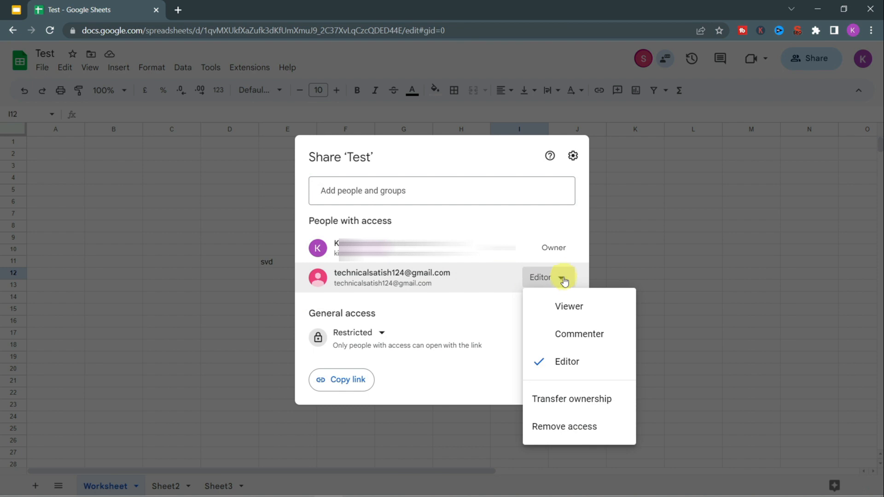
click(579, 313)
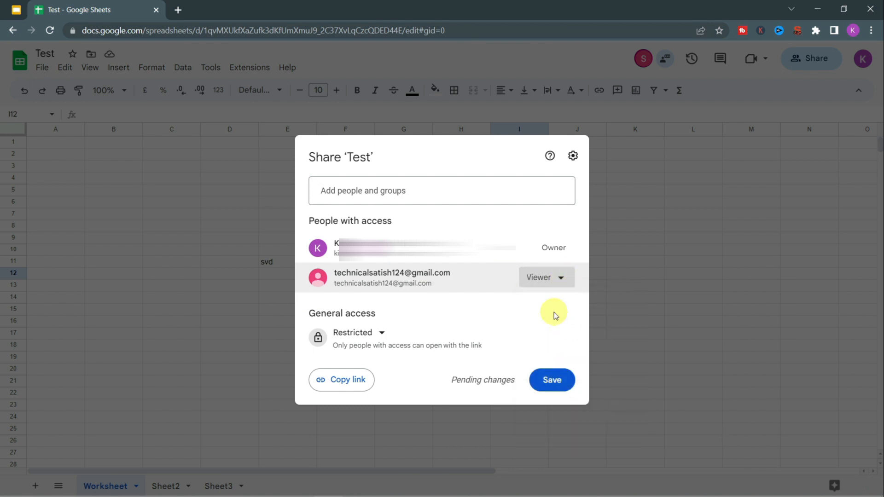
click(552, 380)
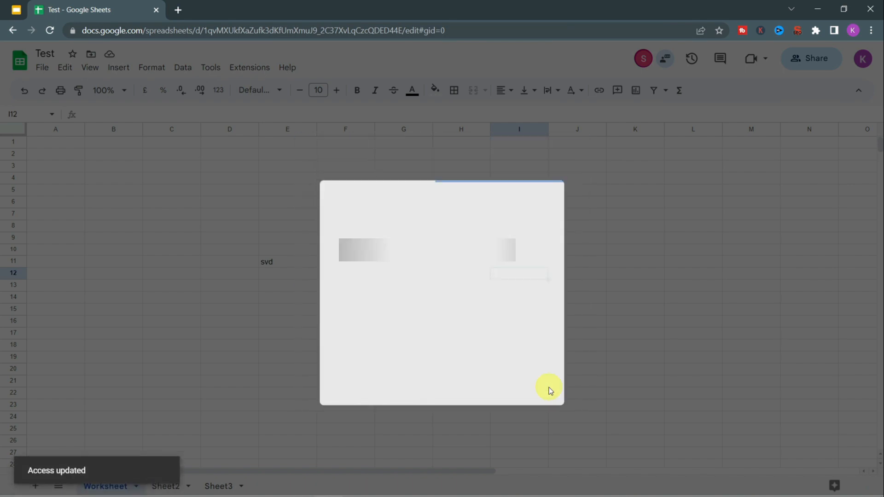
- Switch to the recipient's window, reload Test with the changed access, and select cell E9 of Sheet2
key(alt+Tab)
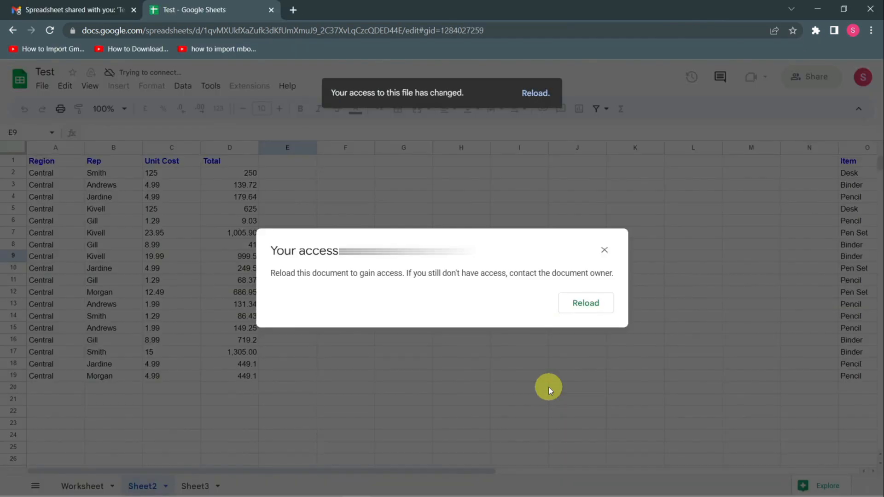
click(598, 302)
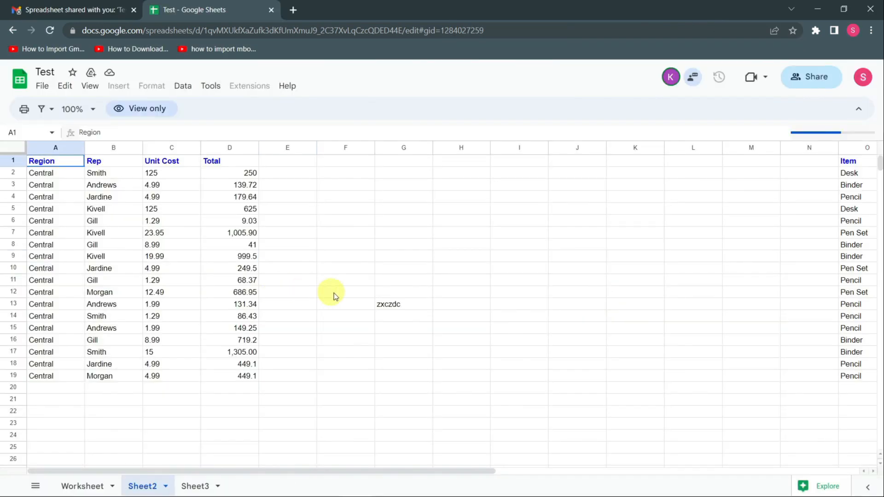
click(263, 262)
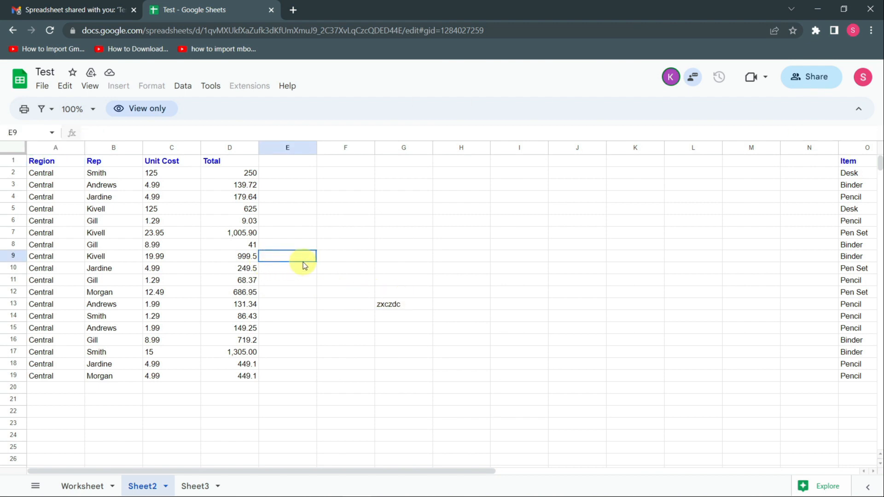
- Inspect the view-only notice and its request for edit access, then cancel without sending the request
click(149, 110)
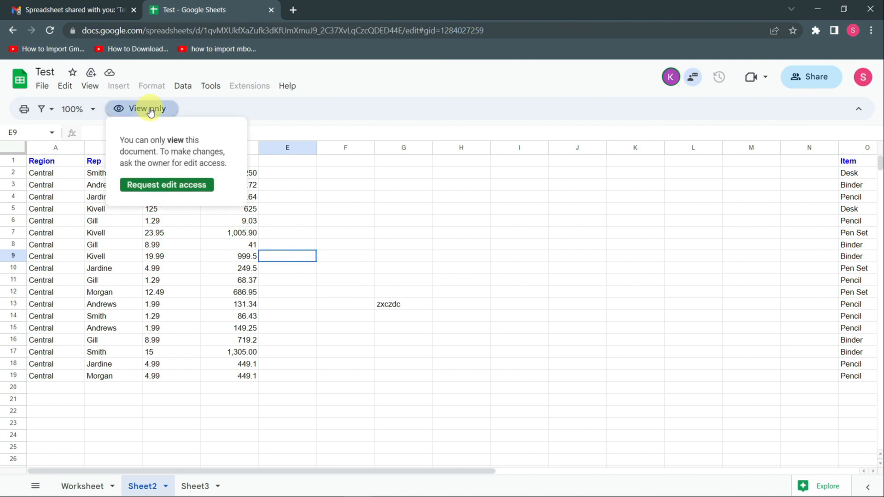
click(171, 182)
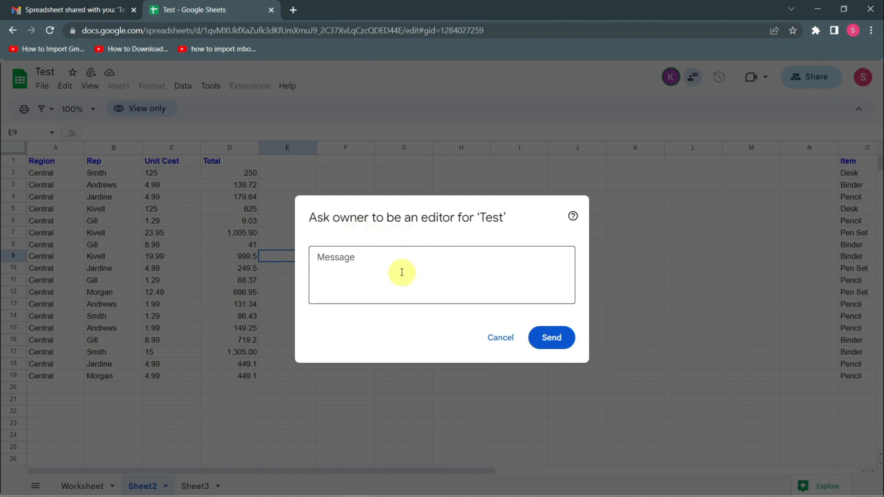
click(500, 340)
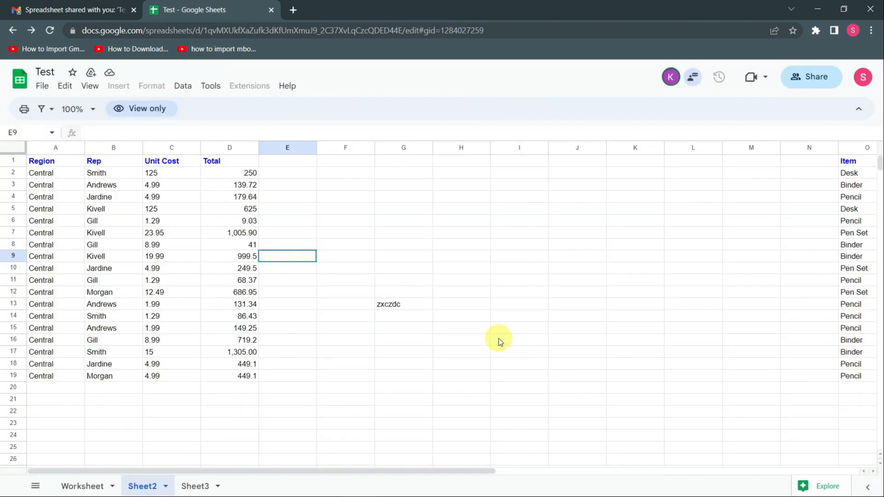
- Return to the owner's window and set the general access of Test to Anyone with the link, with the Viewer role
key(alt+Tab)
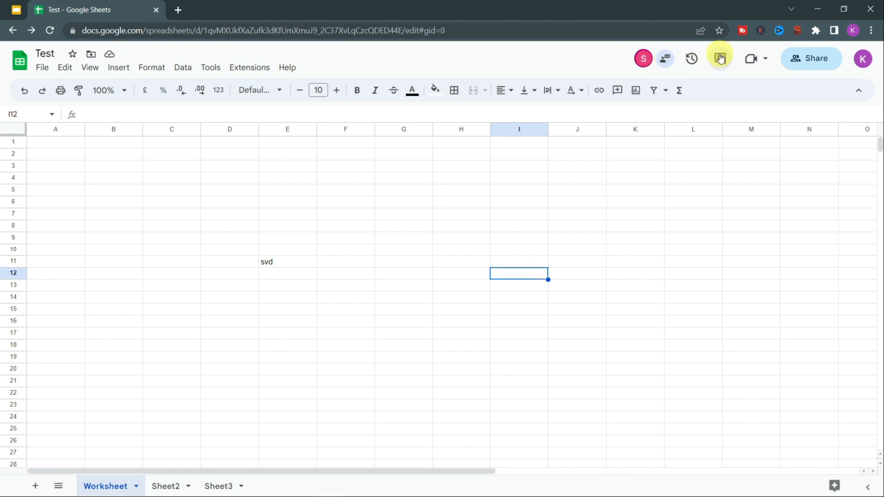
click(787, 58)
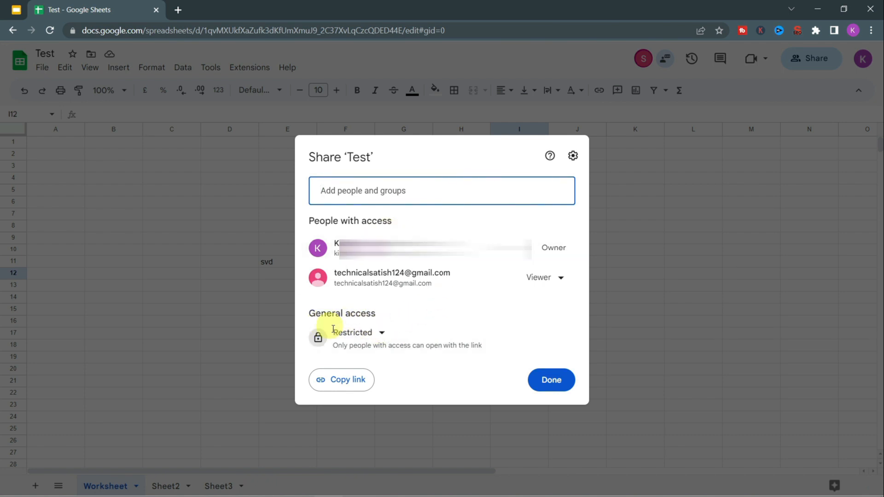
click(380, 335)
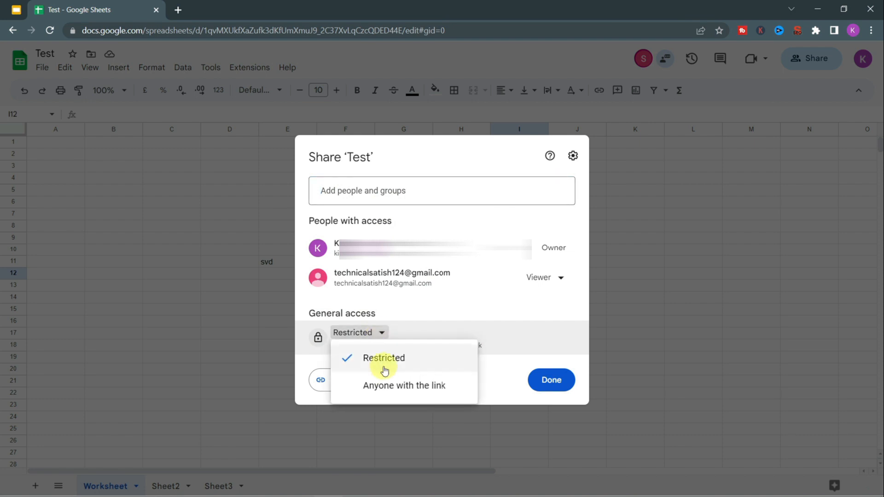
click(434, 388)
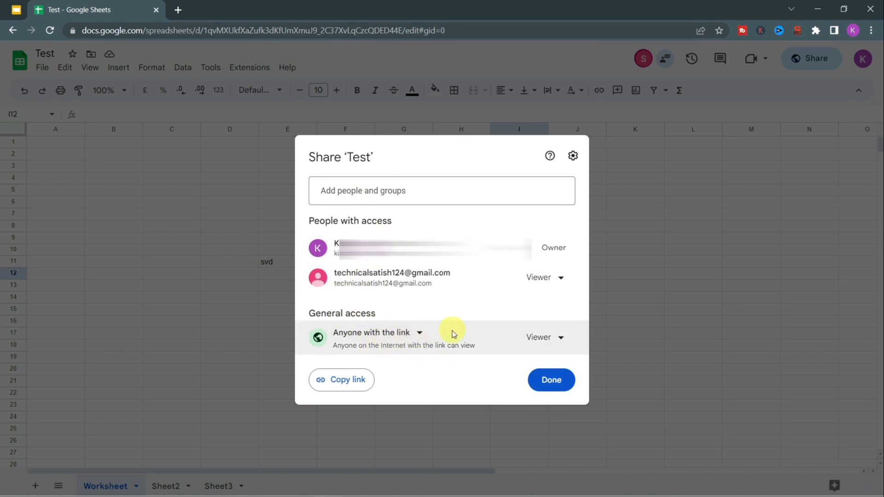
click(547, 339)
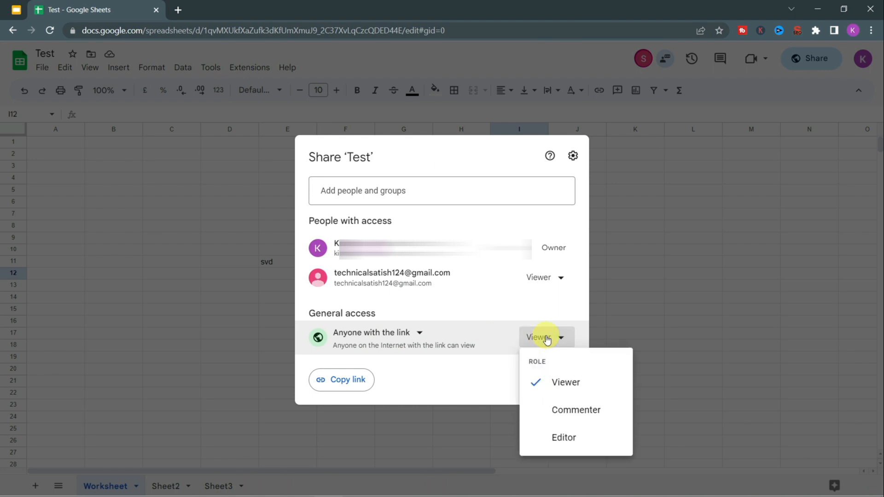
click(570, 385)
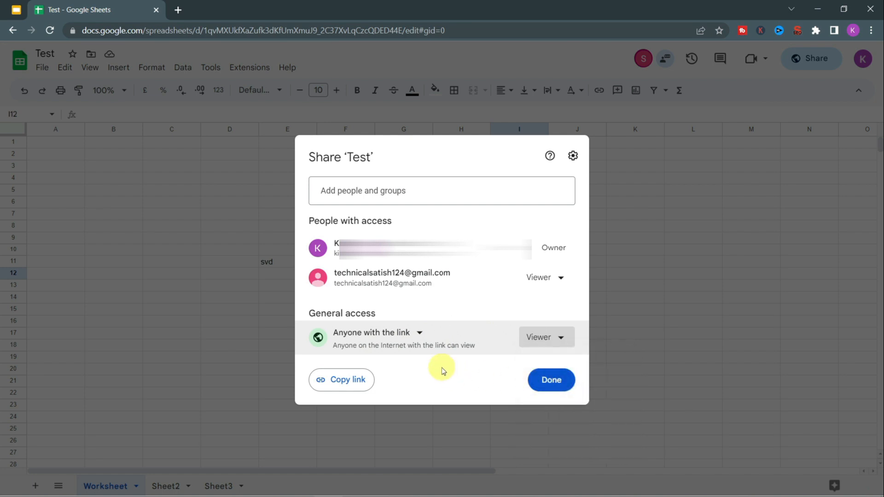
- Disable editors changing permissions and sharing, and viewers and commenters seeing download, print and copy options, then finish sharing Test
click(573, 156)
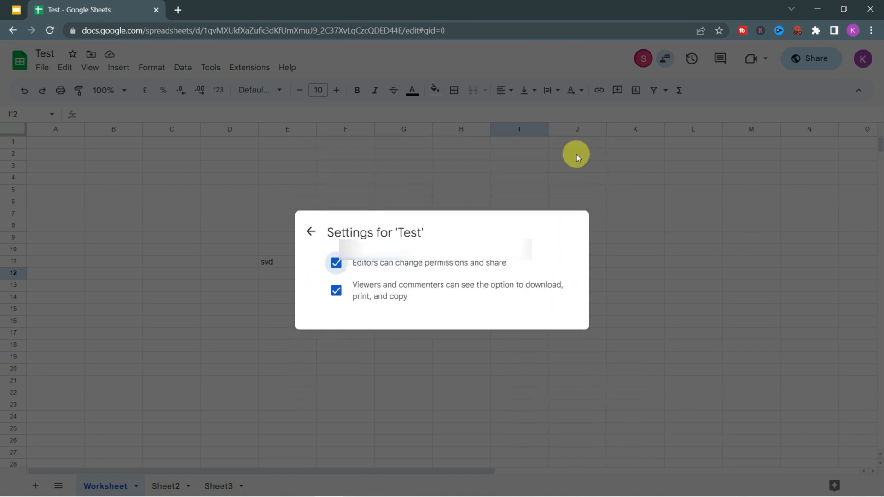
click(330, 274)
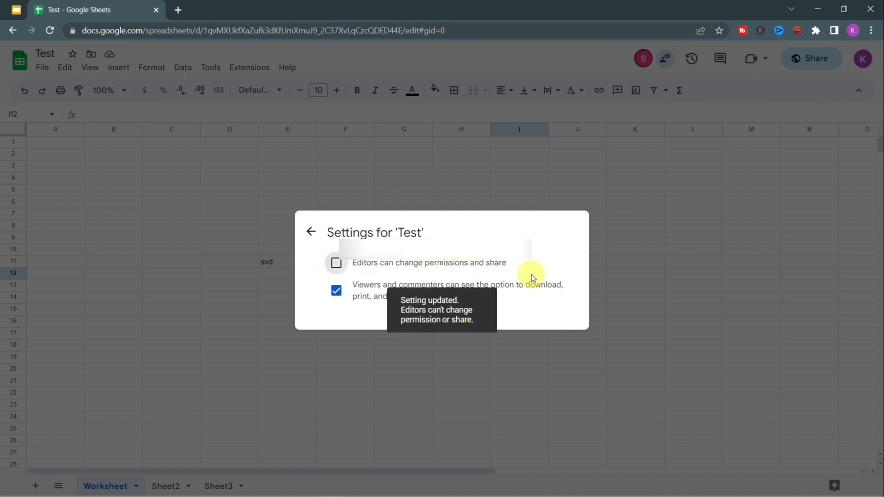
click(337, 291)
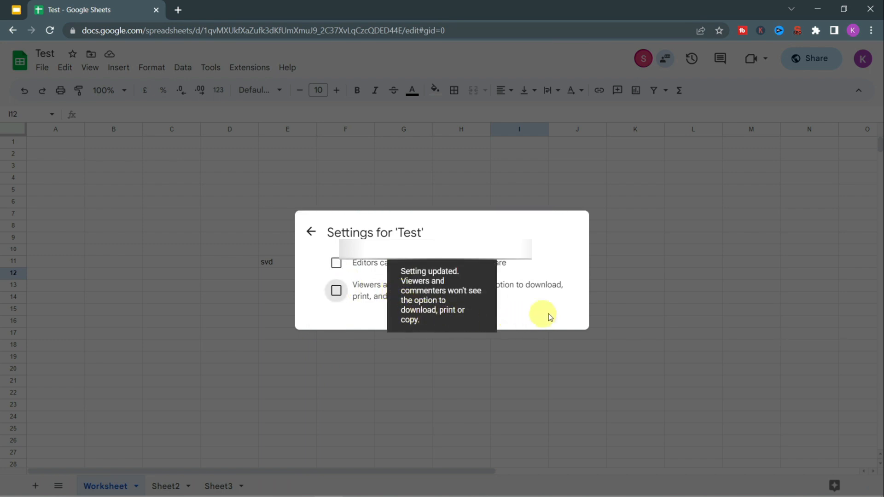
click(312, 233)
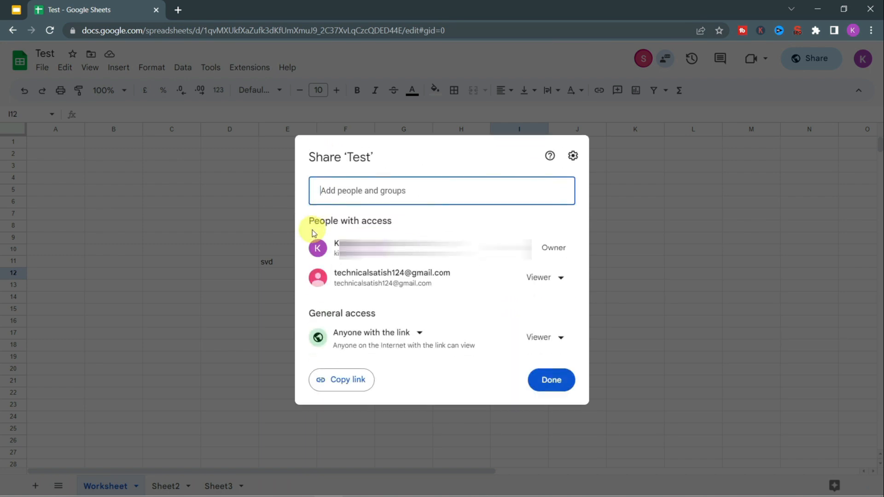
click(549, 378)
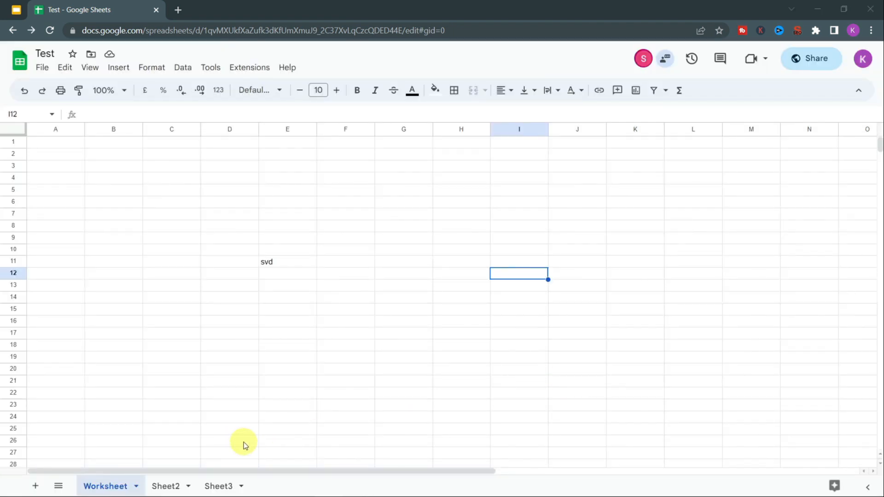
- Reload Test in the recipient's window and check which file commands such as copy, download and print are available, then return to the owner's window
key(alt+Tab)
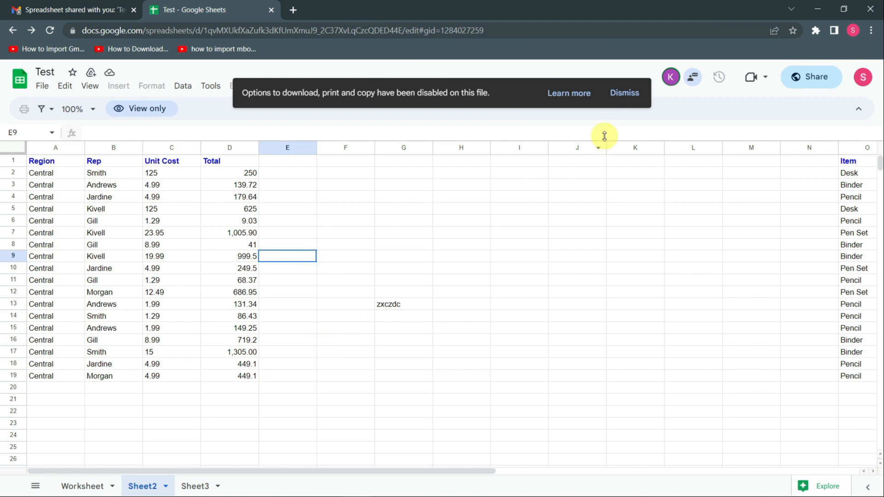
click(51, 33)
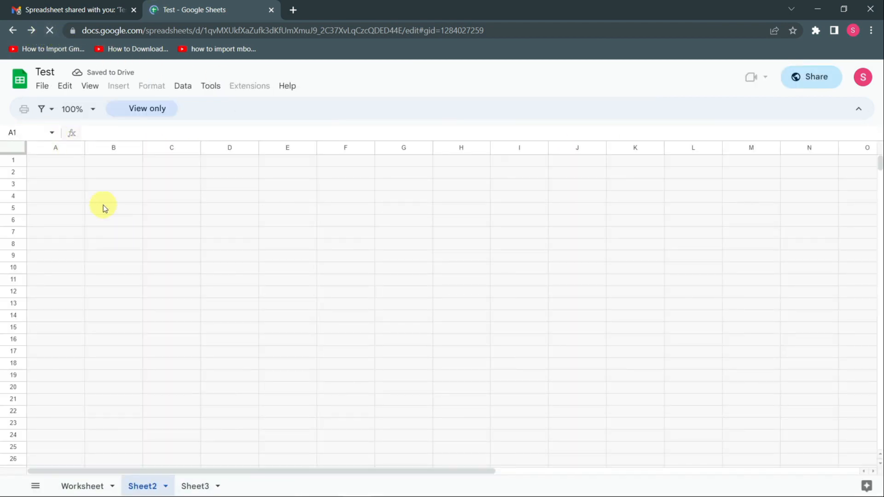
click(42, 87)
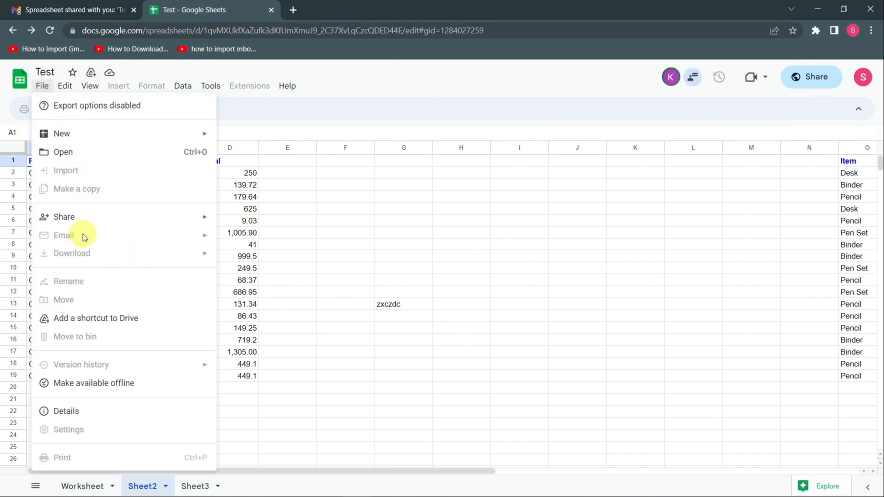
click(353, 211)
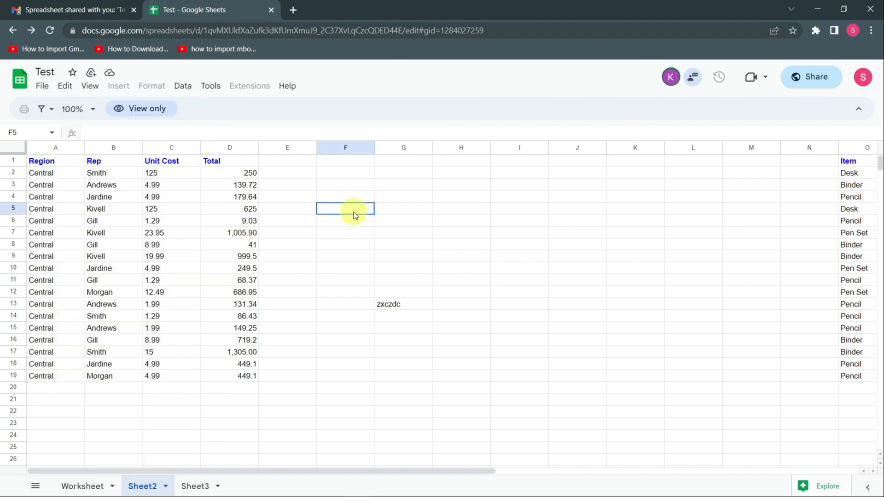
key(alt+Tab)
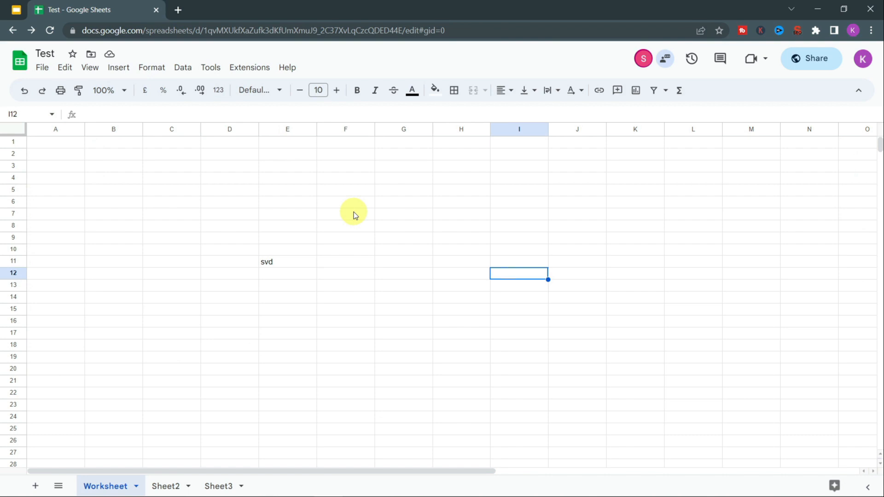